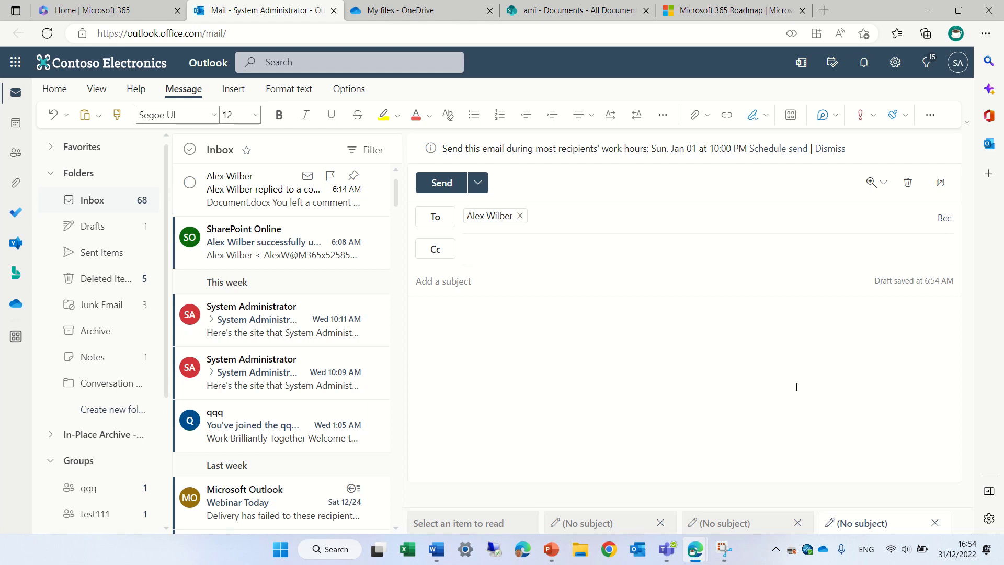
click(464, 312)
text(@)
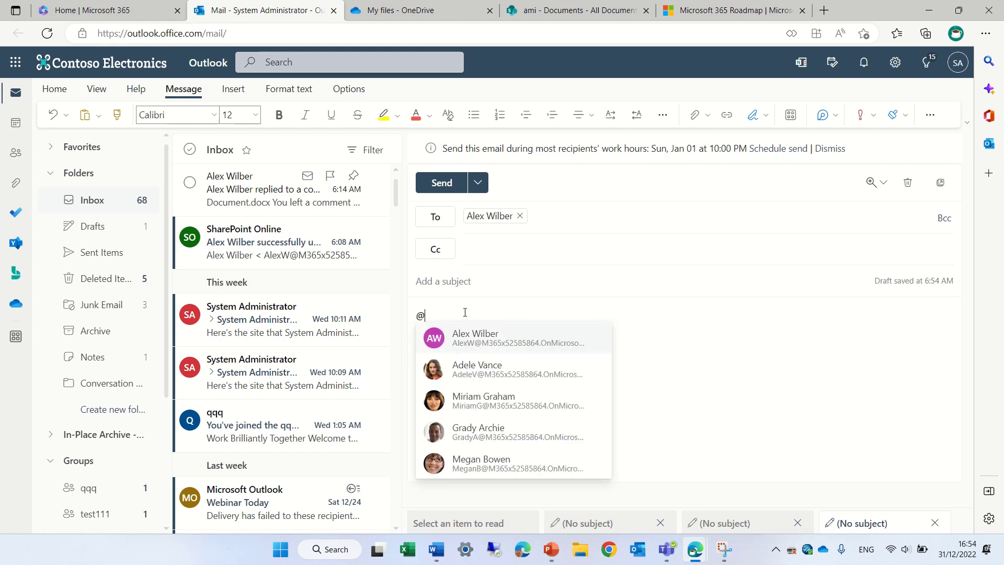
click(470, 342)
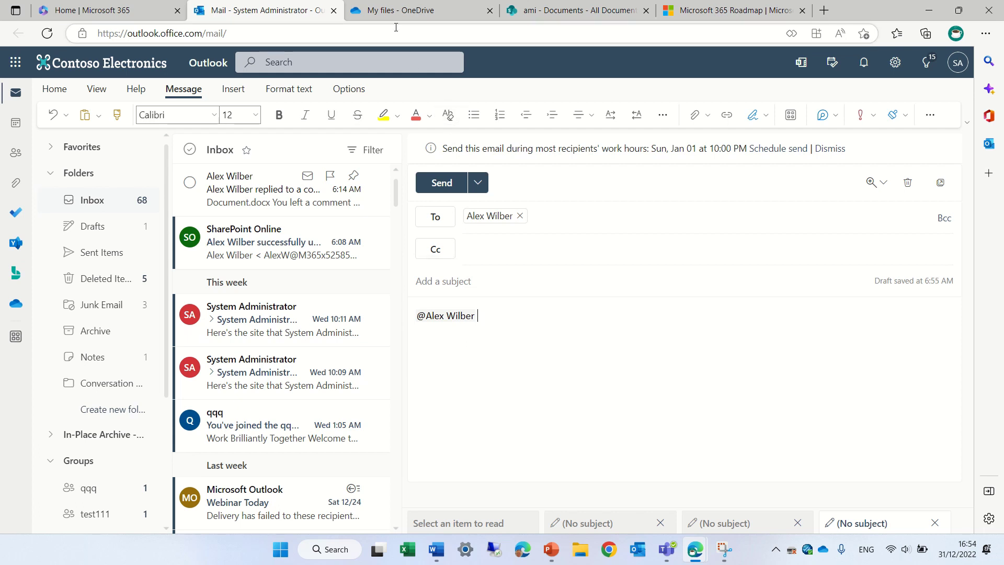
click(377, 10)
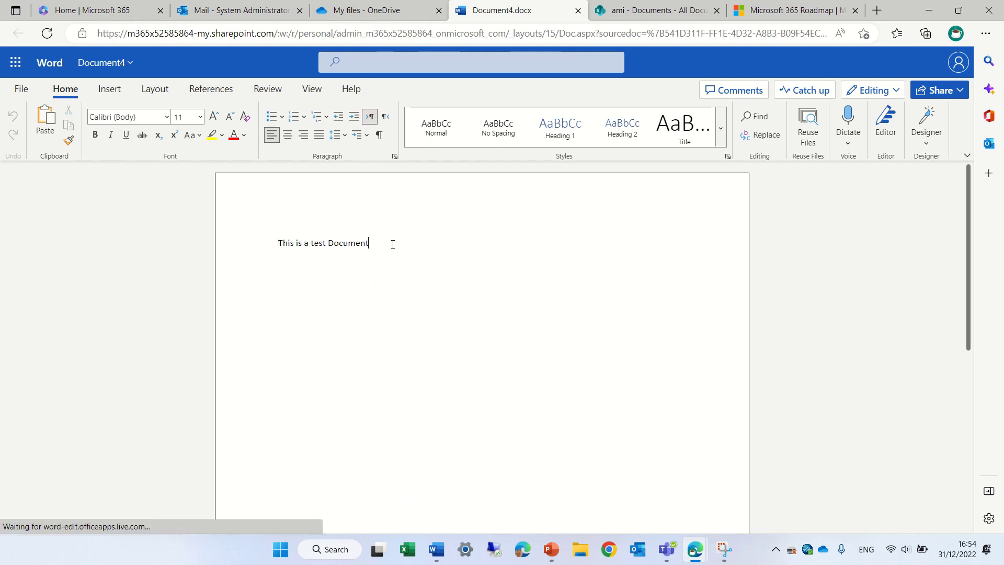
key(Down)
key(Down)
text(dsdsdsdsdsd)
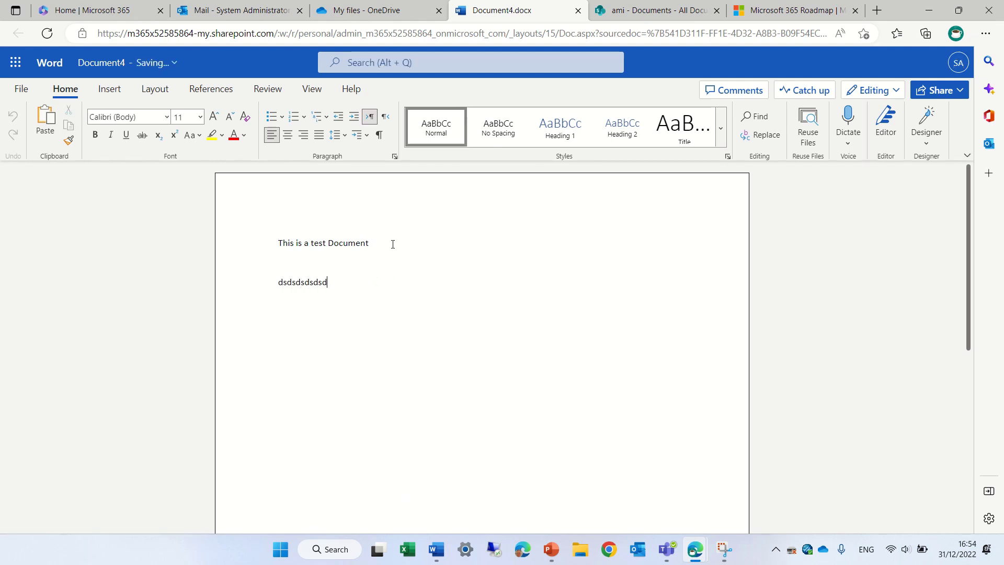
key(Return)
text(@)
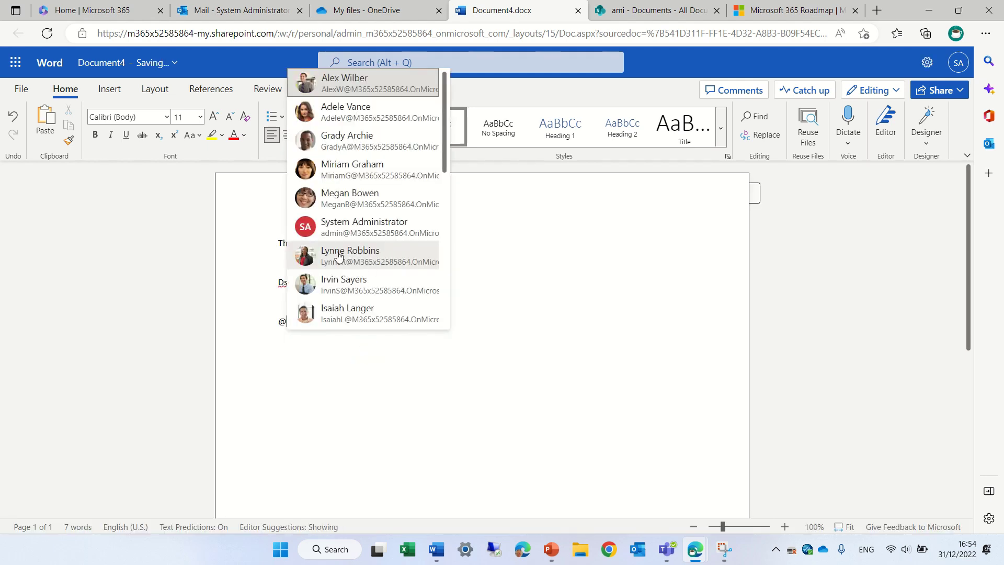
click(369, 87)
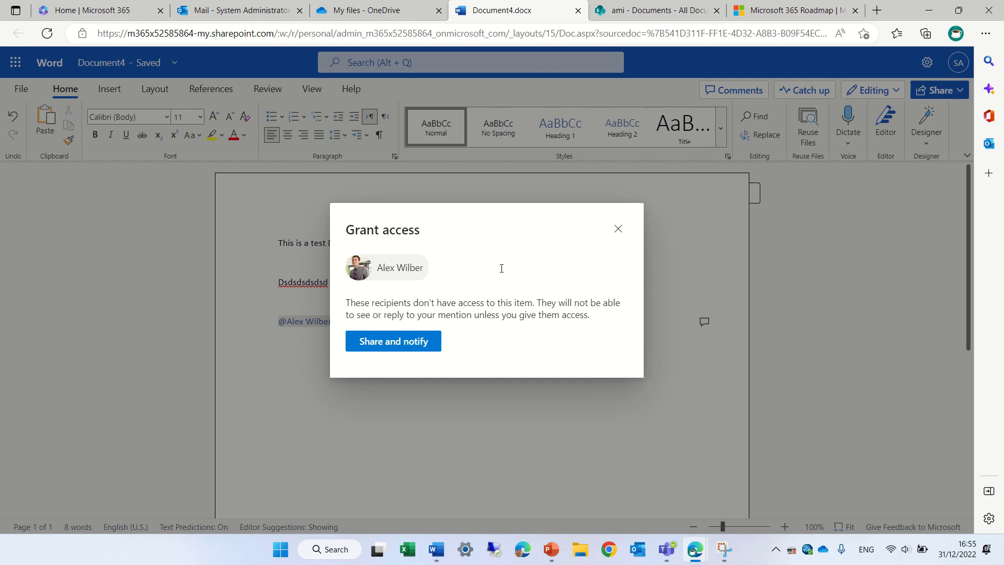
- Share Document4 with Alex Wilber and start a reply in the mention's comment thread
click(405, 347)
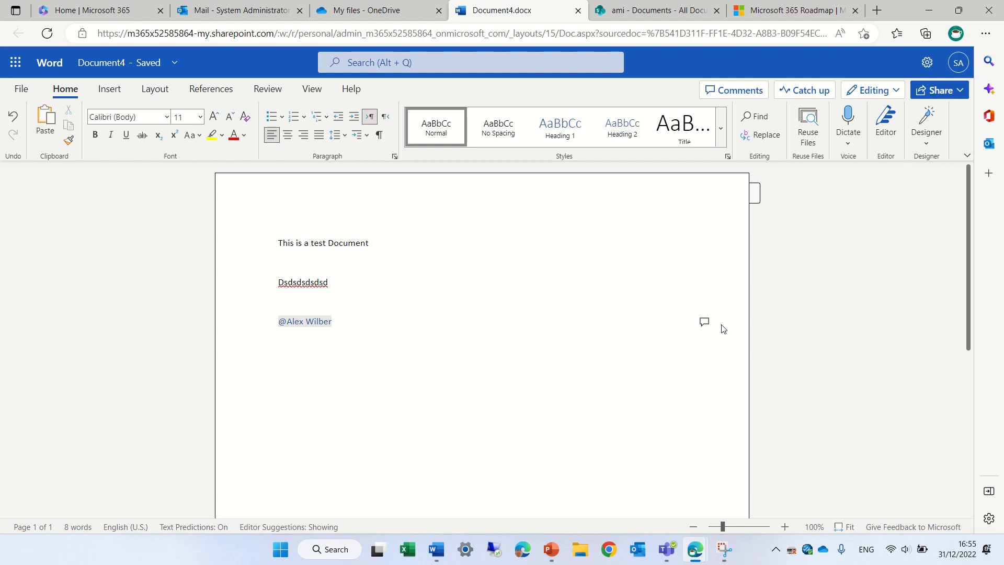
click(703, 326)
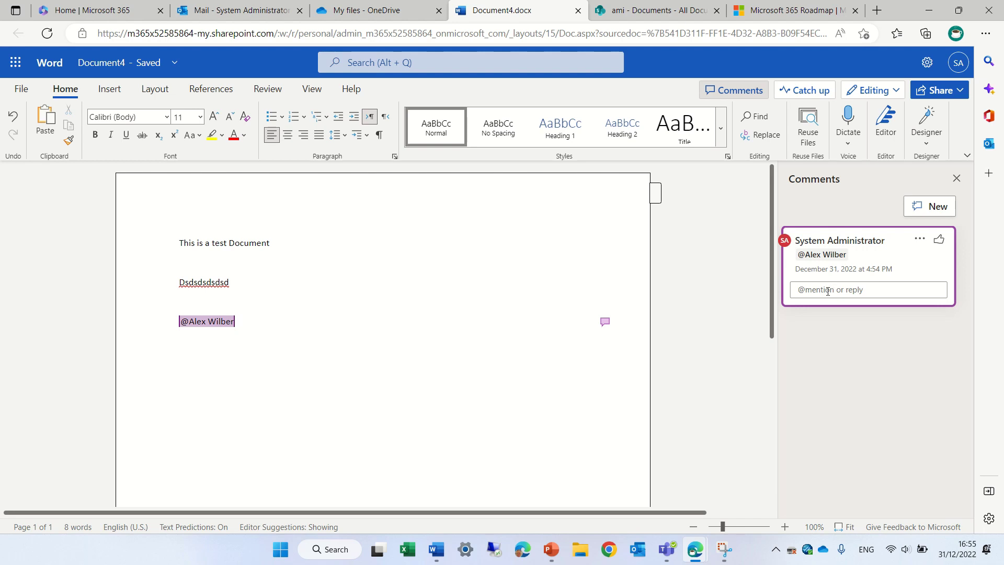
click(828, 291)
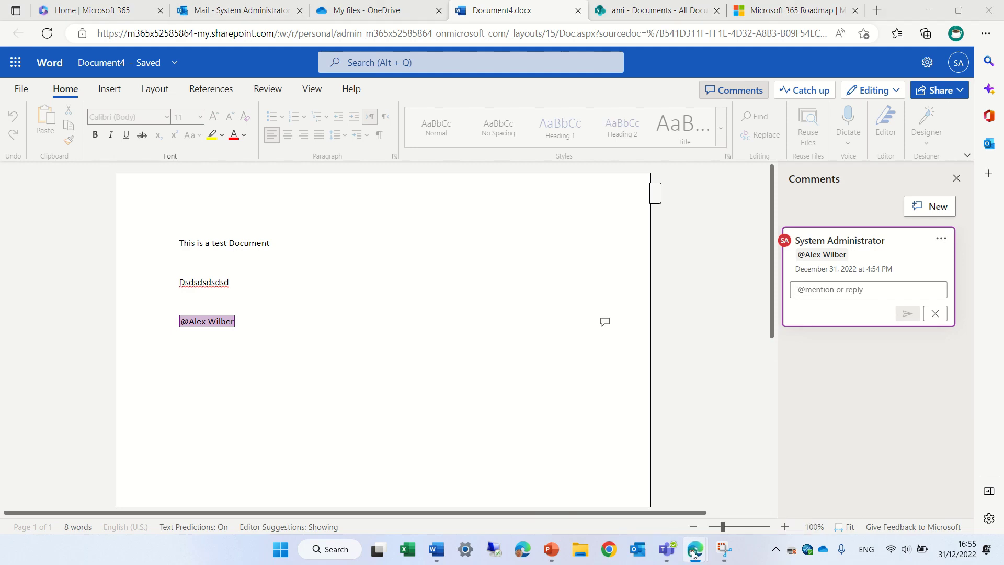
- Open the System Administrator mention notification for 'my doc' in Alex Wilber's Outlook inbox
click(694, 552)
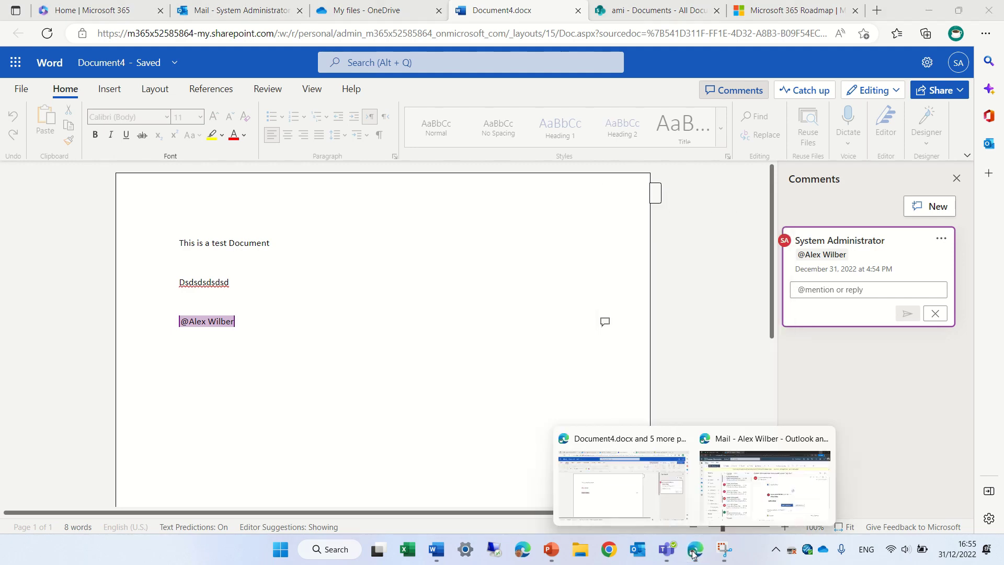
click(738, 499)
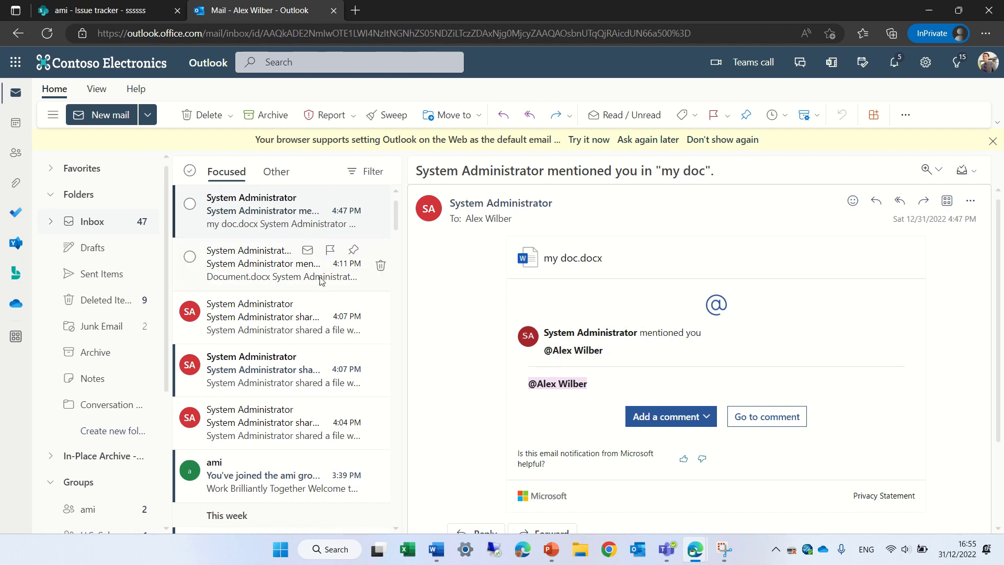
mouse_move(283, 211)
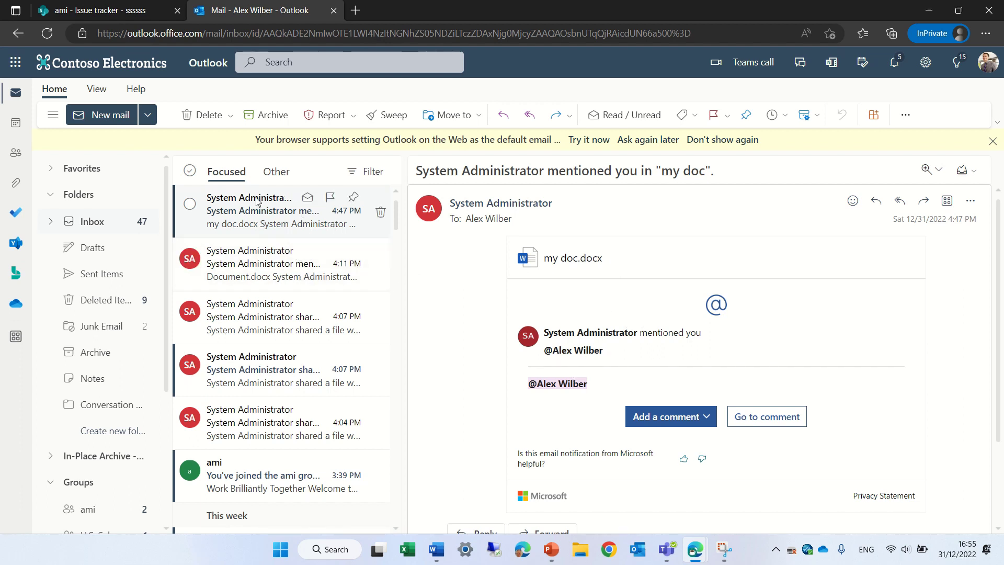
click(47, 33)
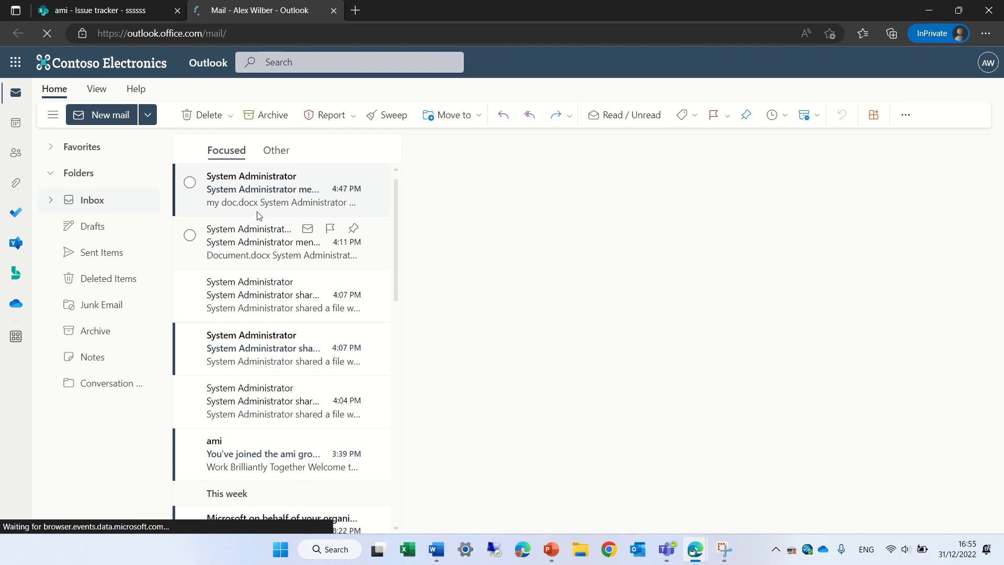
click(253, 198)
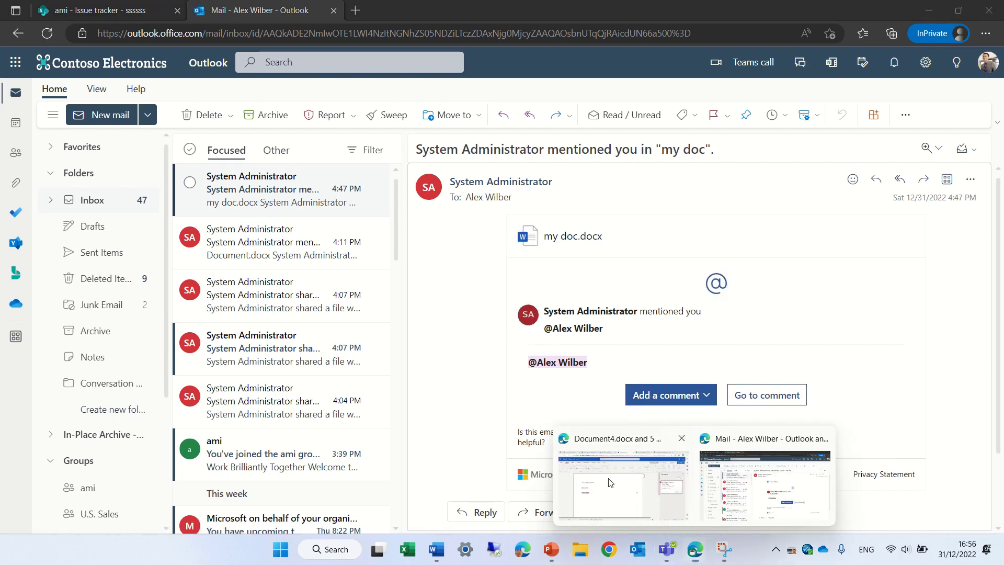
click(659, 506)
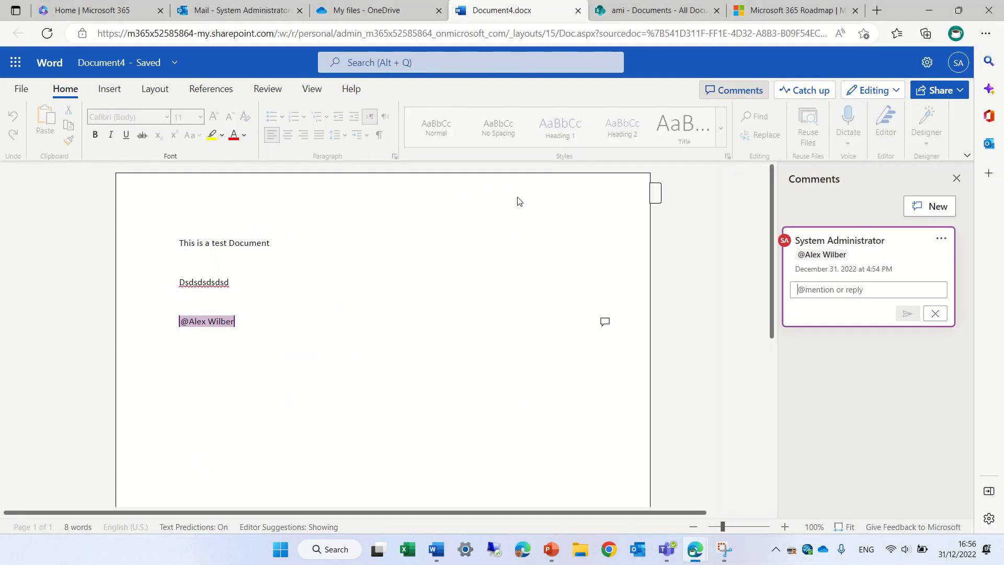
- Open 'my doc.docx' from the ami Documents library and remove a stray @
click(658, 18)
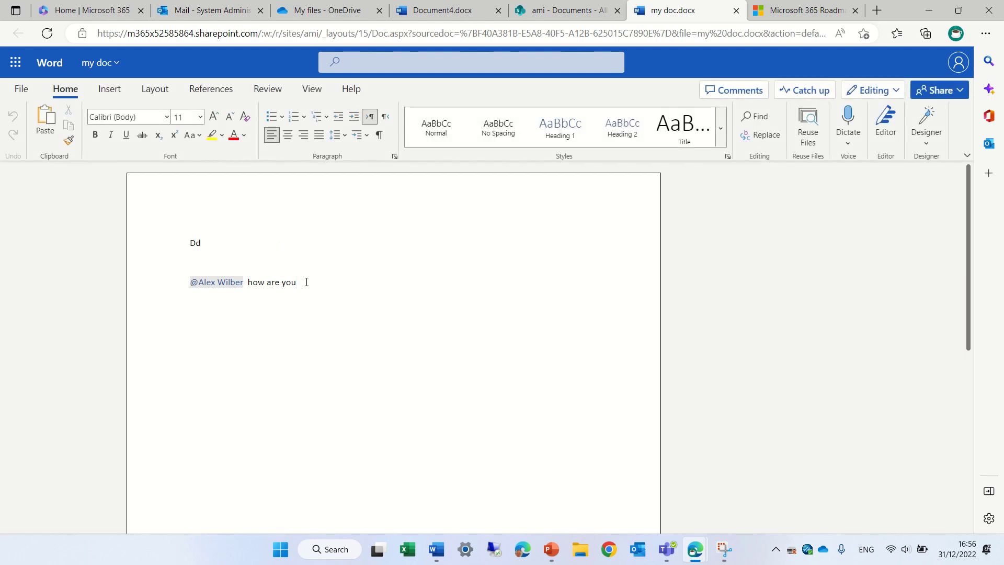
text(@)
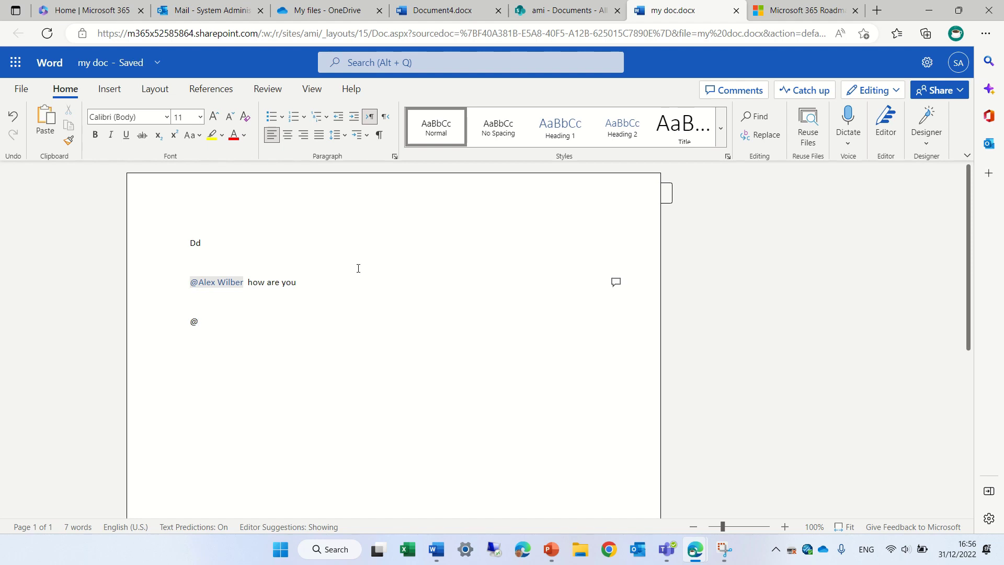
key(BackSpace)
mouse_move(695, 549)
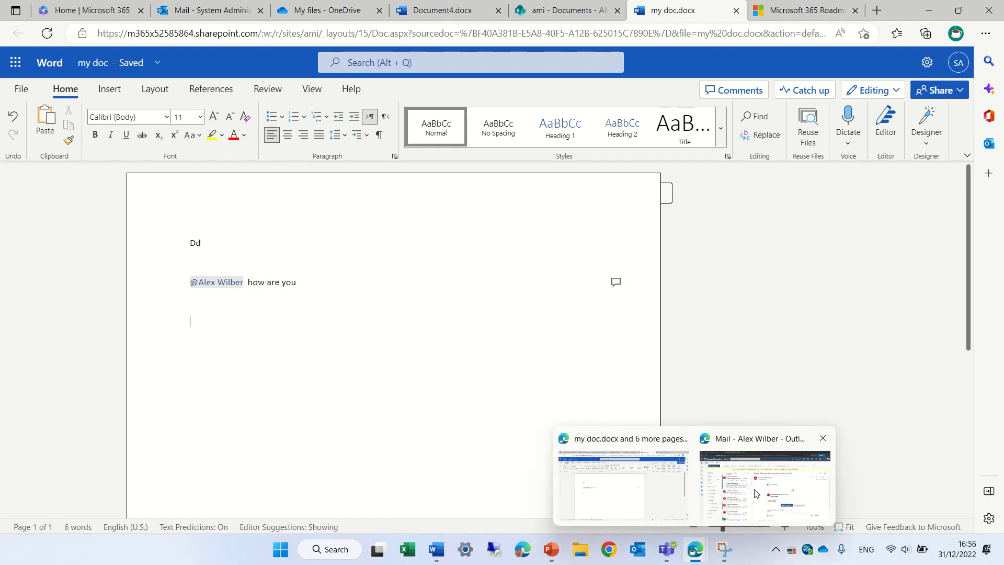
- Post a reply comment directly from the Document4 mention email in Alex's Outlook
click(755, 493)
click(275, 216)
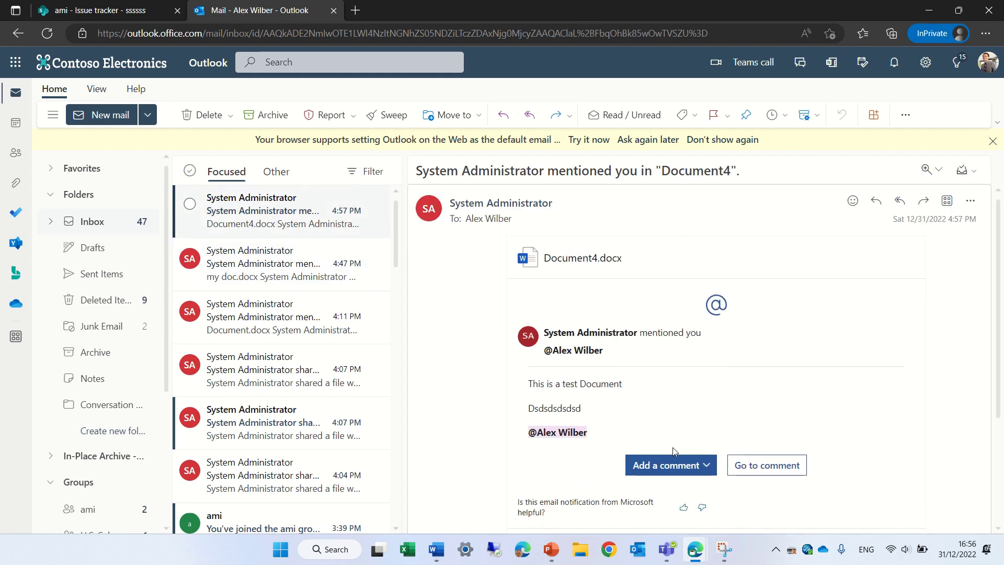
click(684, 470)
click(586, 272)
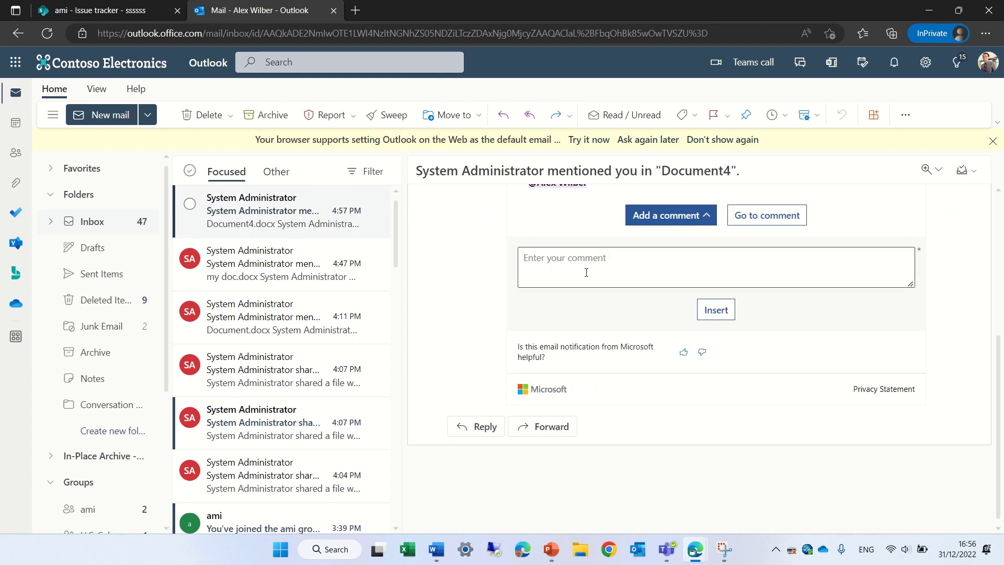
text(ddndnasd)
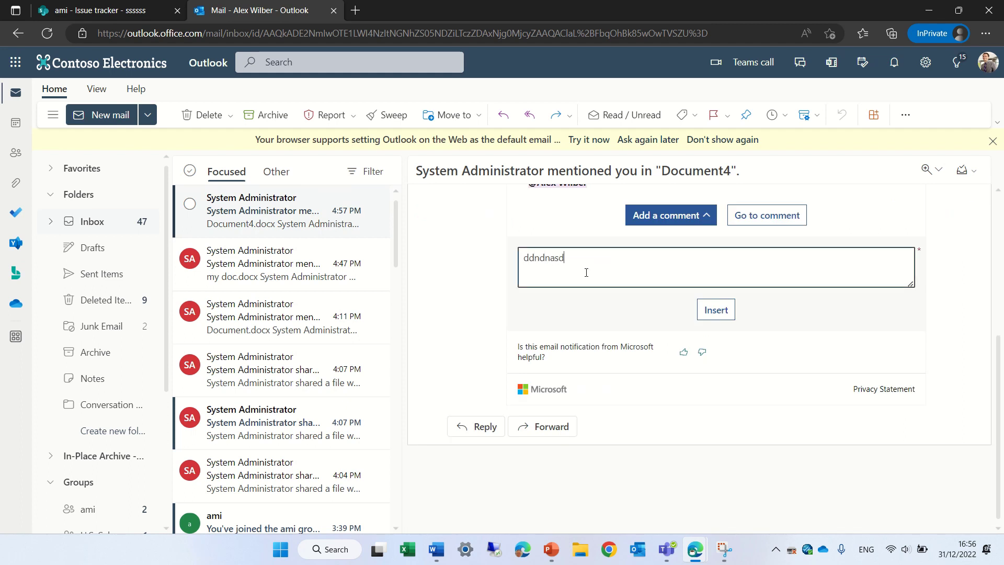
click(717, 310)
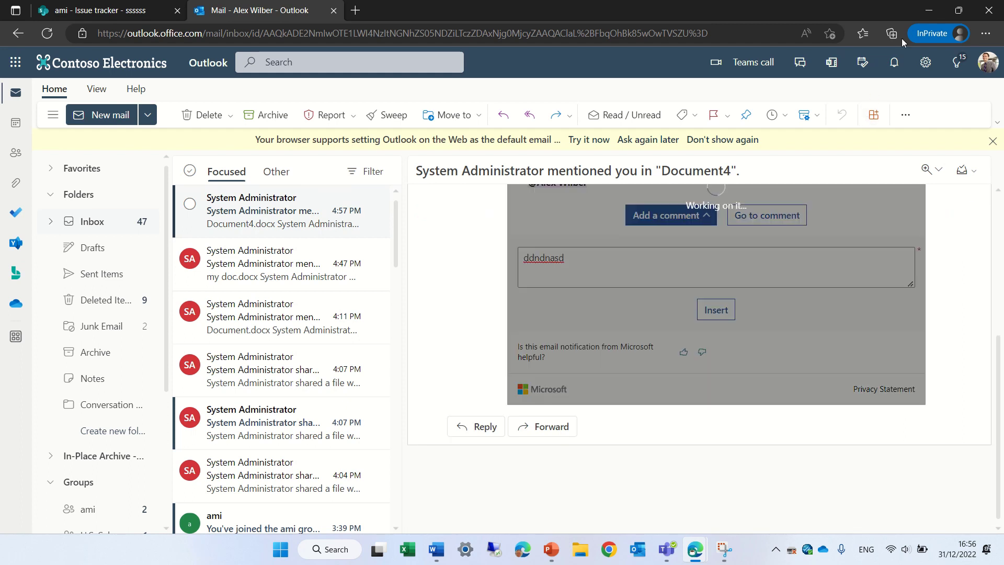
click(930, 10)
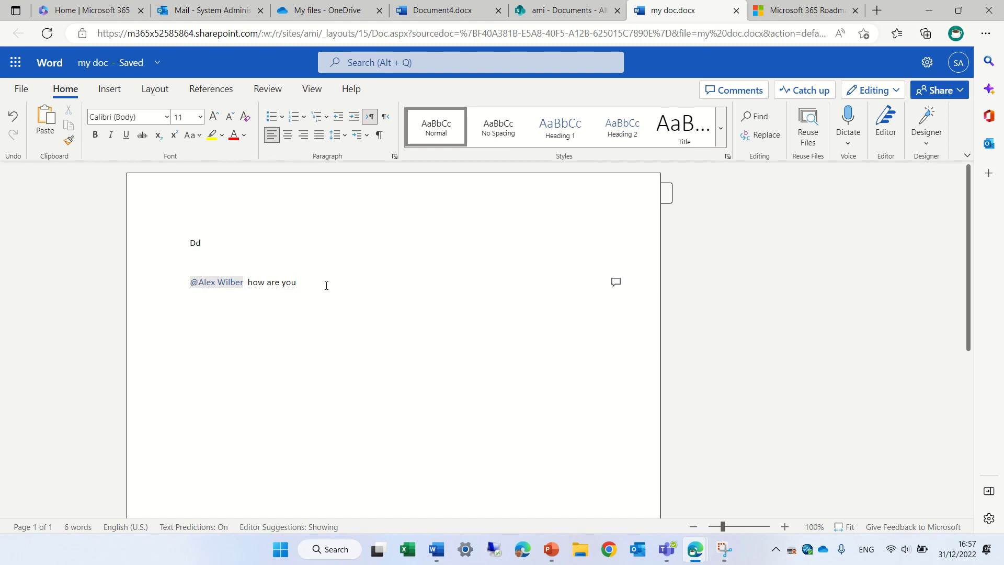
text(@)
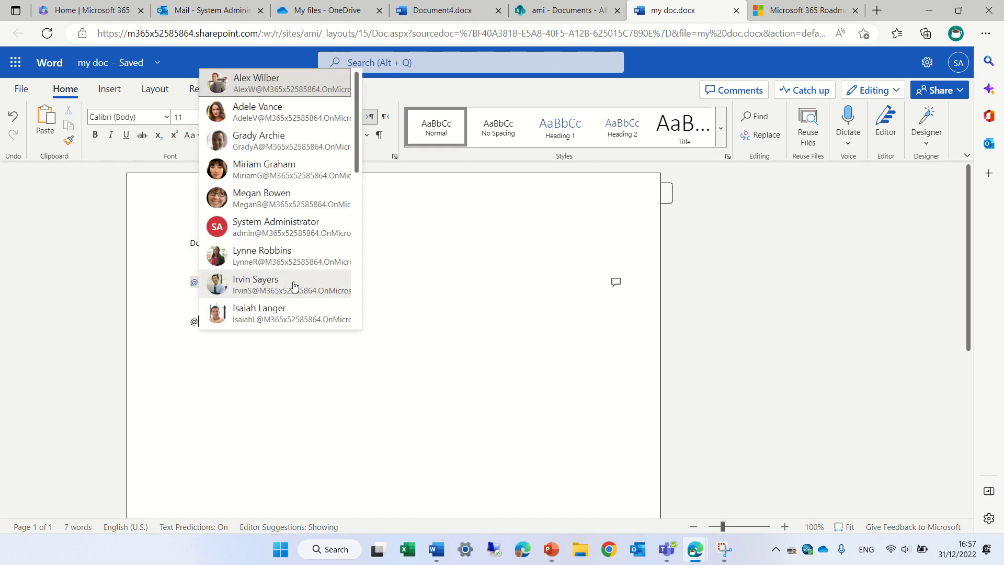
click(268, 174)
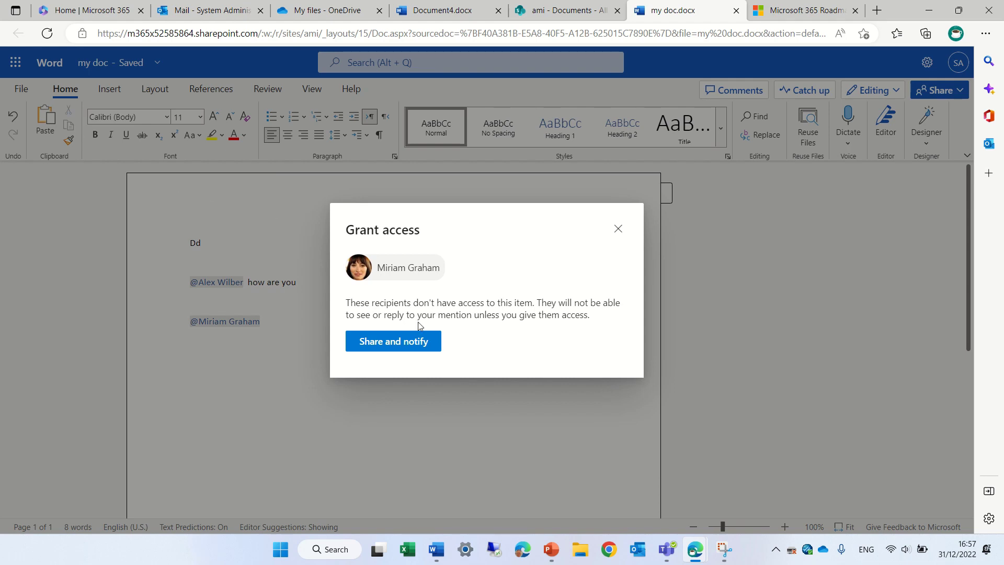
click(422, 345)
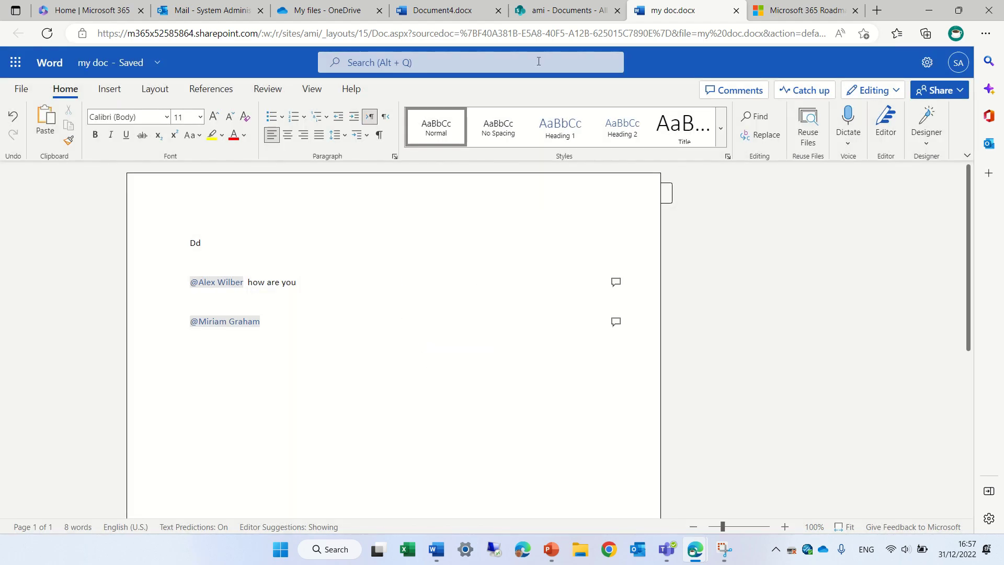
click(736, 10)
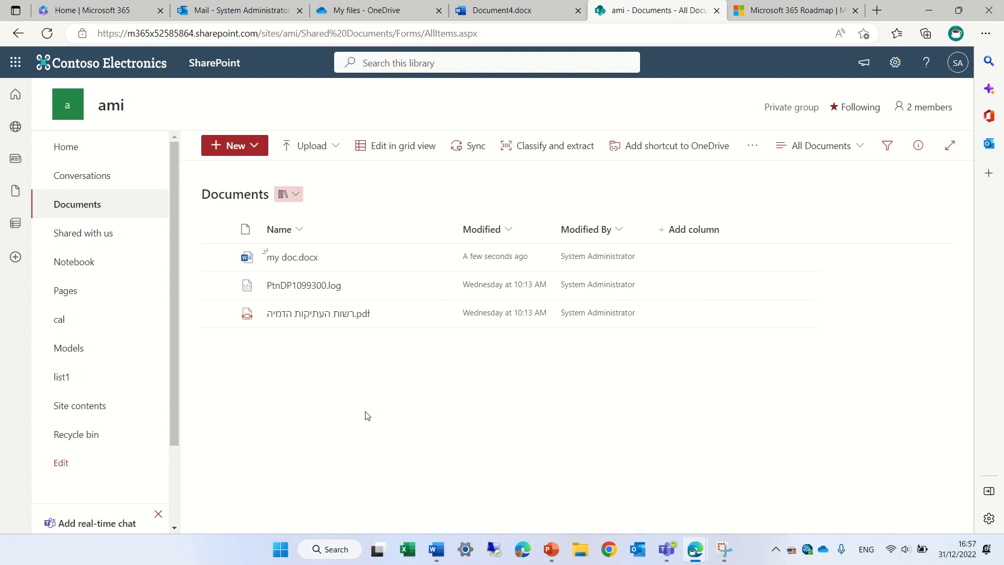
- Show OneDrive My files, where Document4 lists Alex Wilber's new comment reply
click(364, 11)
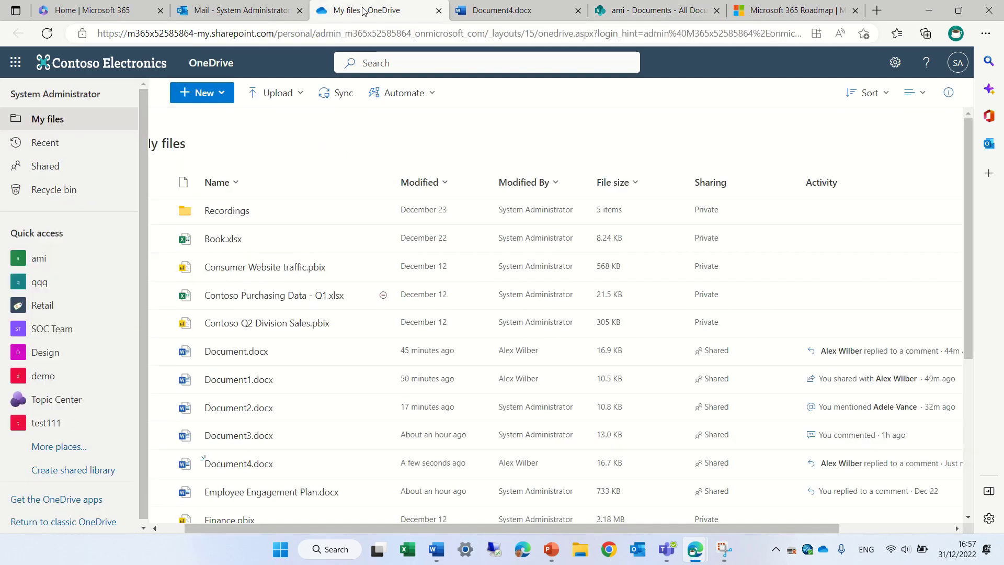